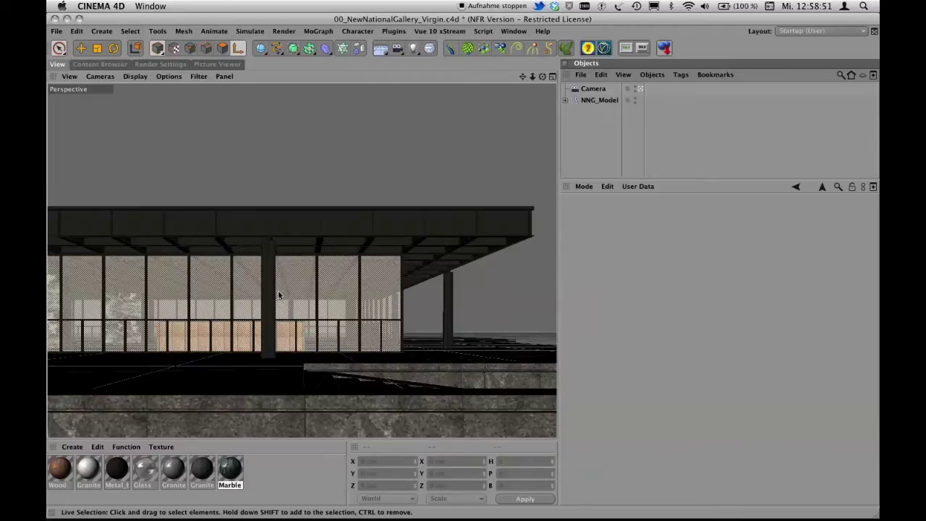
Step: Solo the roof object, expand NNG_Model to reveal Roof and Columns, then restore all objects
{"action": "left_click", "coordinate": [359, 229]}
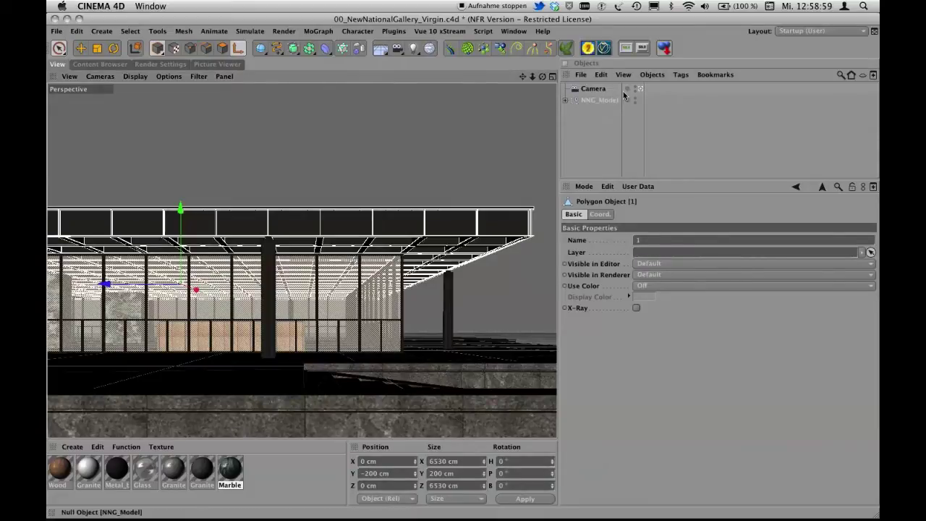
{"action": "left_click", "coordinate": [627, 49]}
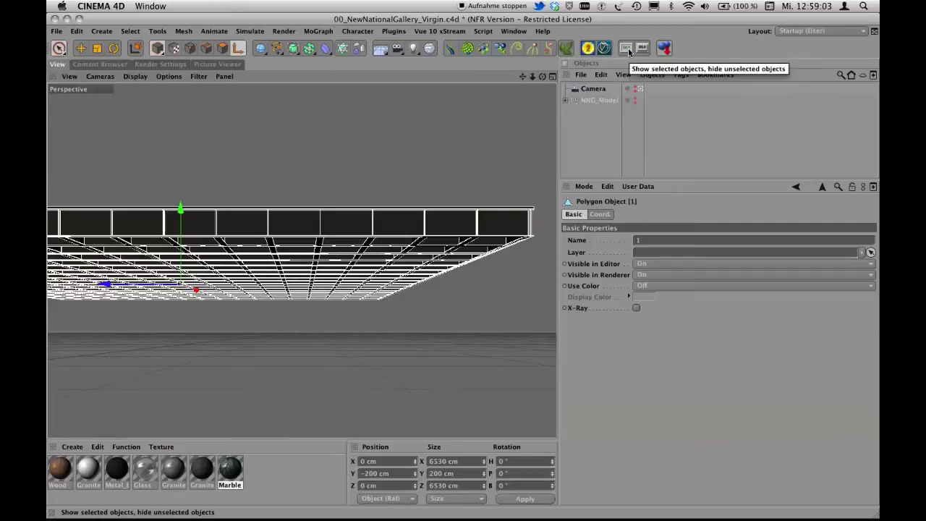
{"action": "left_click", "coordinate": [564, 101]}
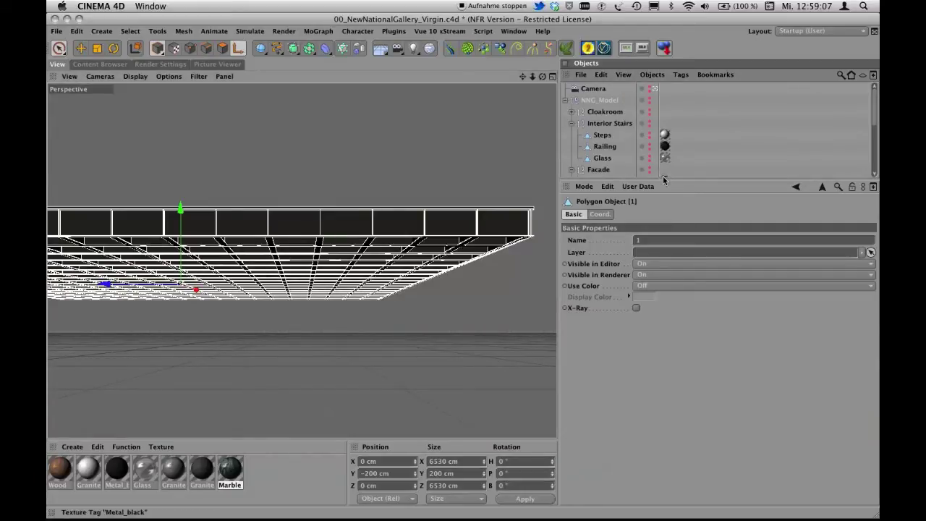
{"action": "left_click_drag", "start_coordinate": [663, 178], "coordinate": [657, 272]}
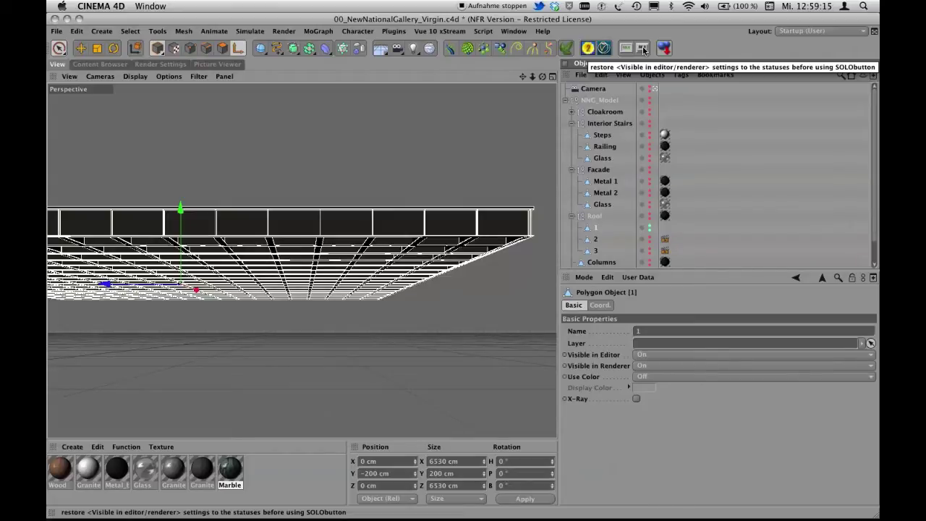
{"action": "left_click", "coordinate": [644, 50]}
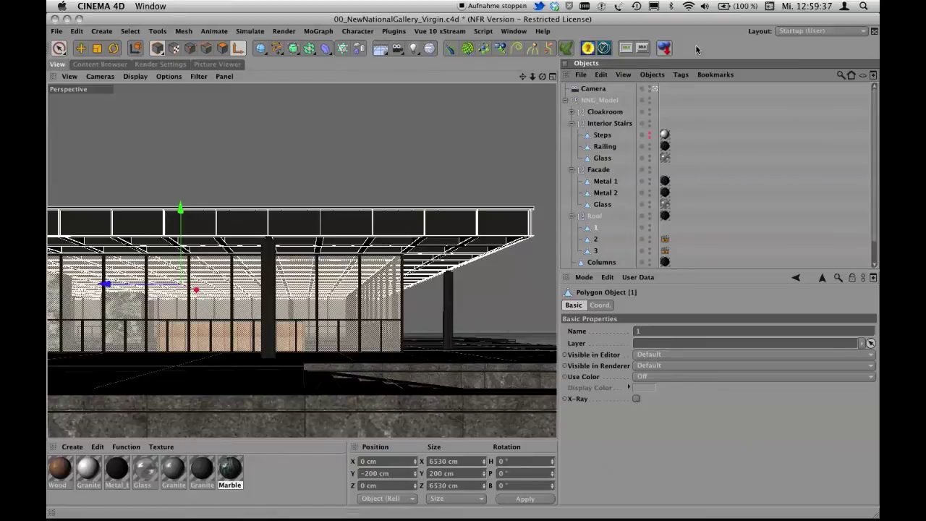
Step: Review the SOLObutton plugin page in Safari, then switch over to Finder
{"action": "key", "text": "super+Tab"}
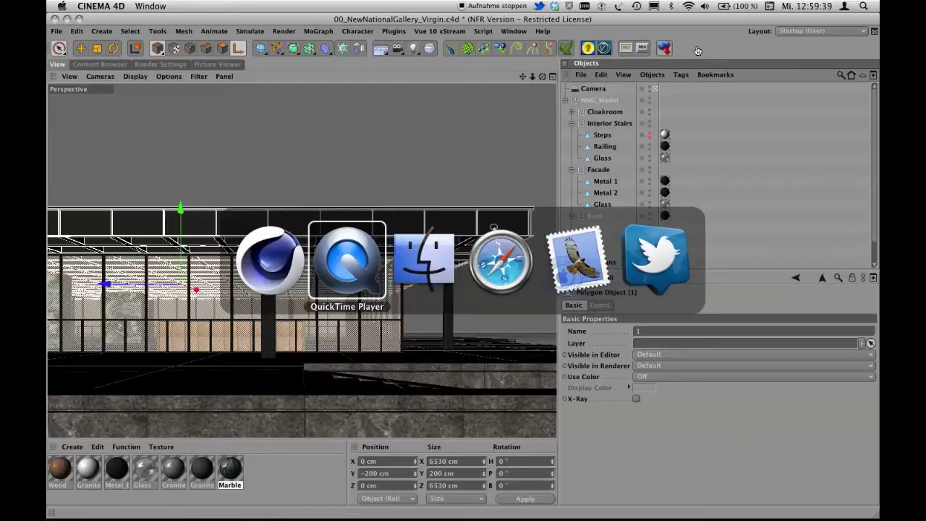
{"action": "key", "text": "super+Tab"}
{"action": "key", "text": "super+Tab"}
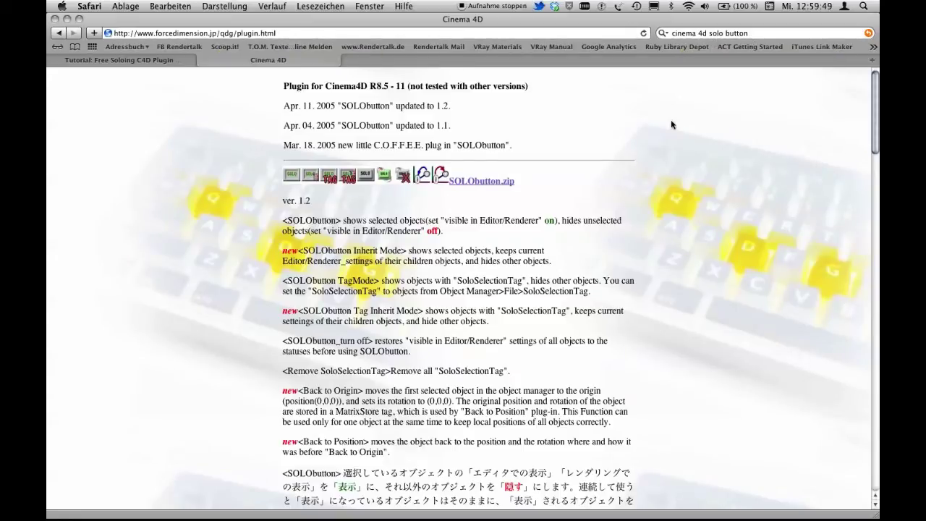
{"action": "scroll", "coordinate": [671, 125], "scroll_direction": "down", "scroll_amount": 1}
{"action": "scroll", "coordinate": [671, 125], "scroll_direction": "up", "scroll_amount": 1}
{"action": "key", "text": "super+Tab"}
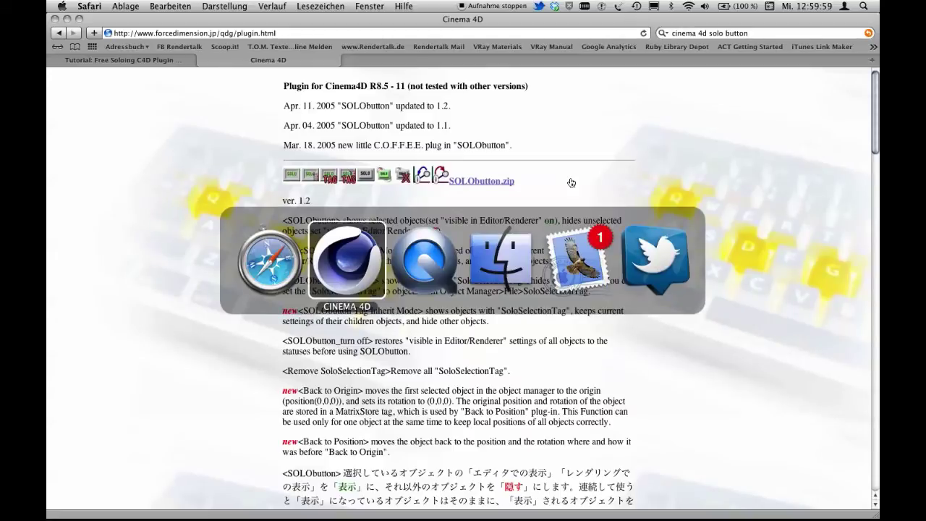
{"action": "key", "text": "super+Tab"}
{"action": "key", "text": "super+Tab"}
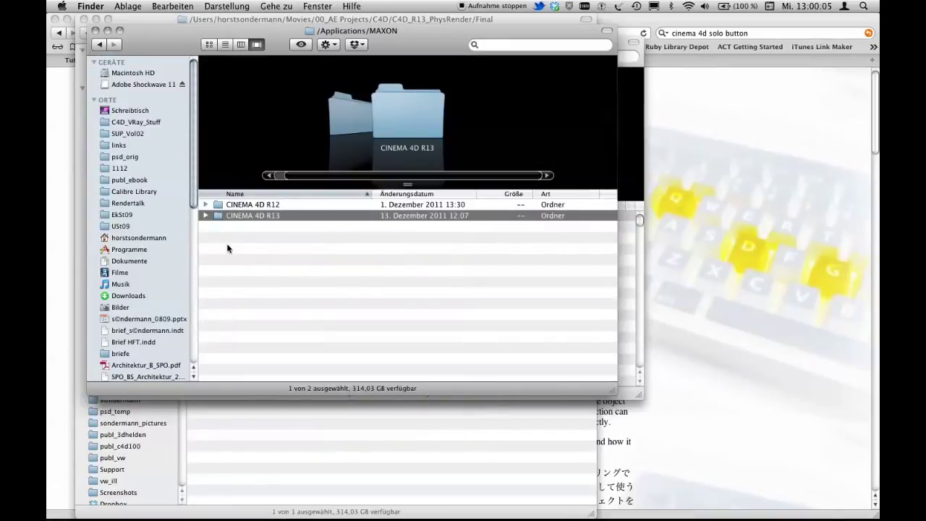
Step: Confirm the SOLObutton folder and its files are in CINEMA 4D R13/plugins, then return to Cinema 4D
{"action": "key", "text": "super+Down"}
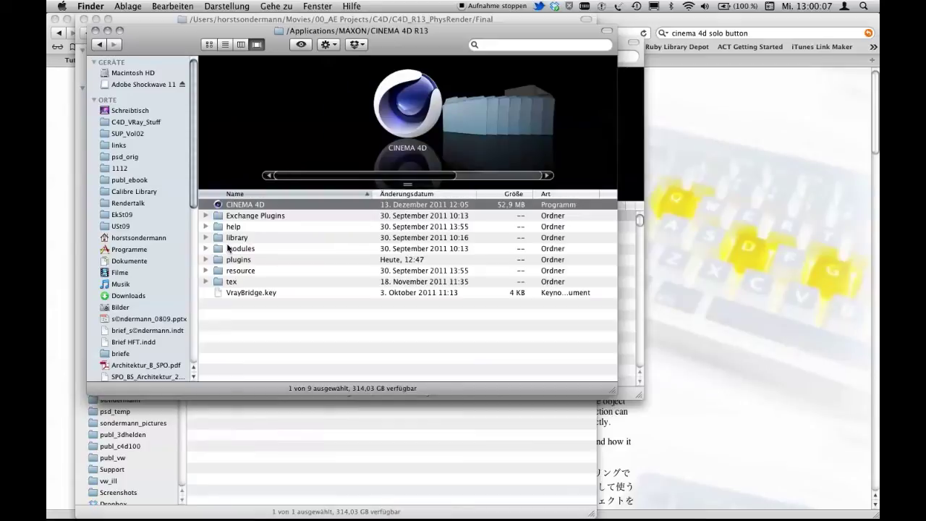
{"action": "key", "text": "p"}
{"action": "key", "text": "super+Down"}
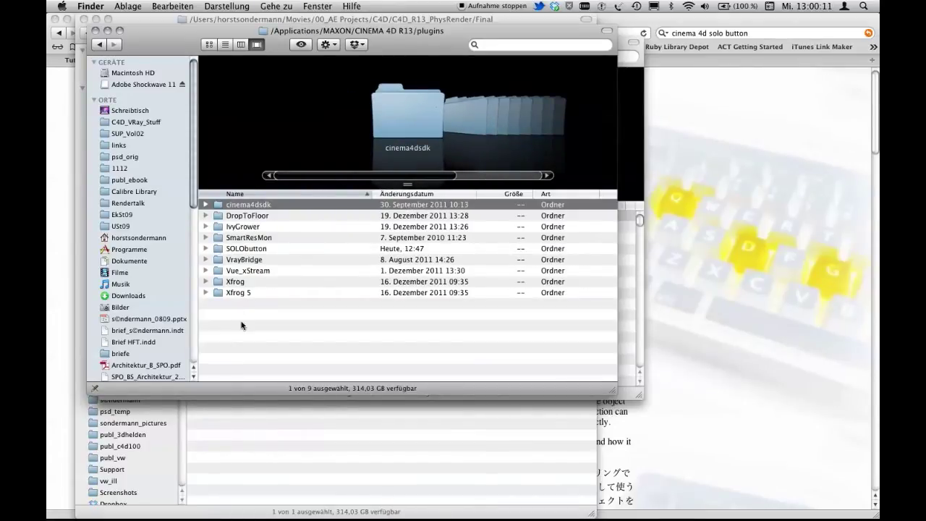
{"action": "left_click", "coordinate": [220, 250]}
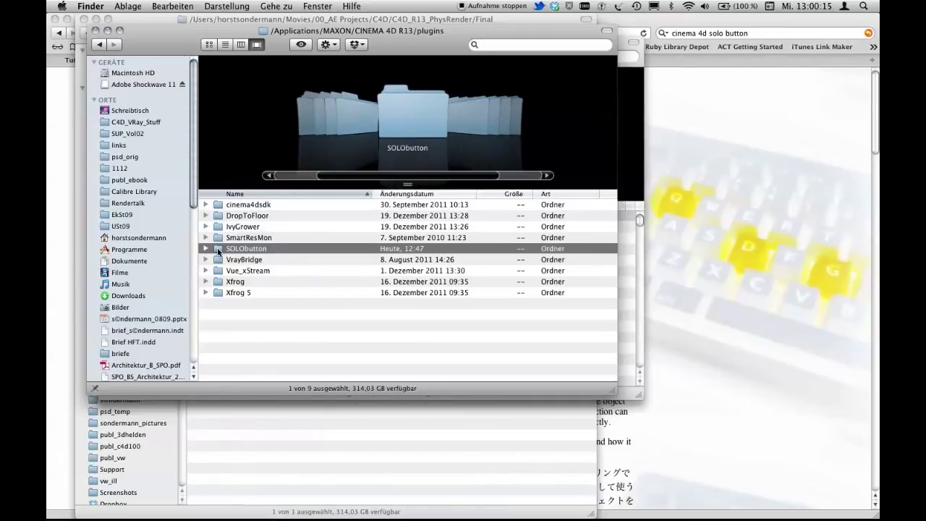
{"action": "key", "text": "super+Down"}
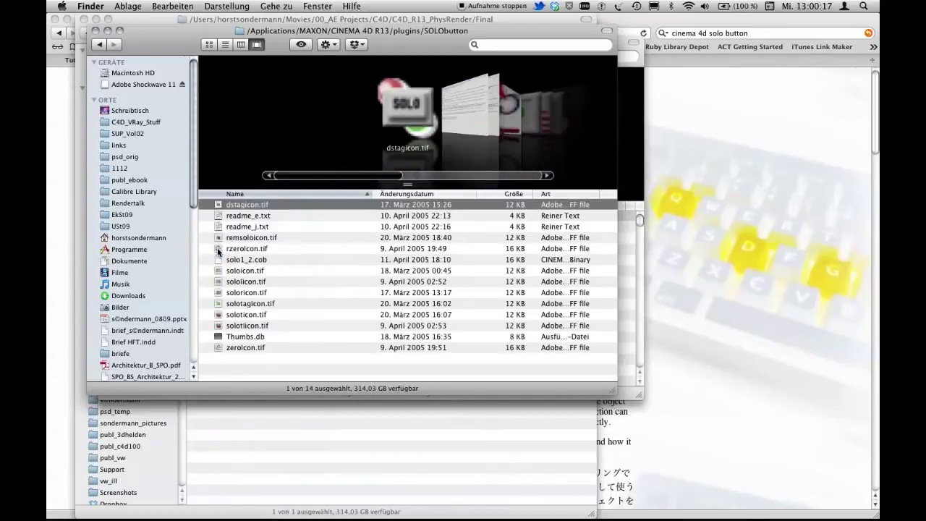
{"action": "key", "text": "super+Up"}
{"action": "key", "text": "super+Tab"}
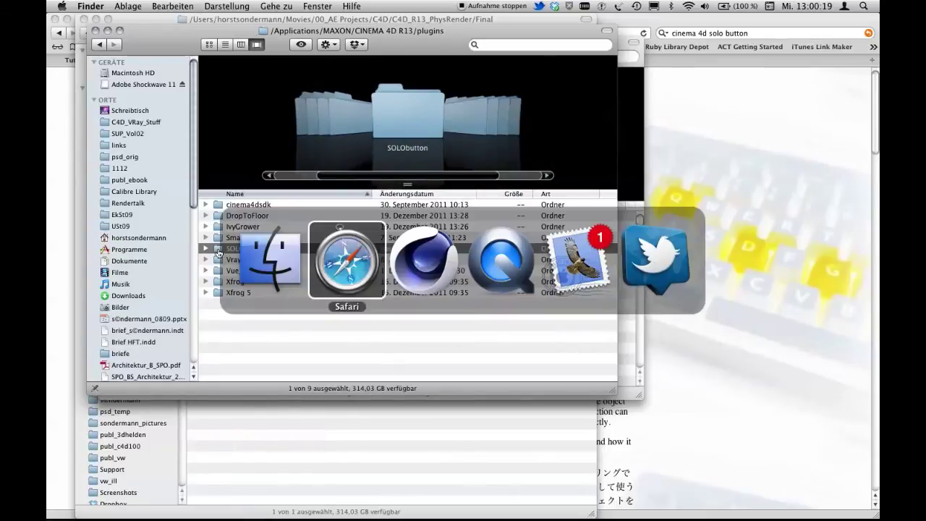
{"action": "key", "text": "super+Tab"}
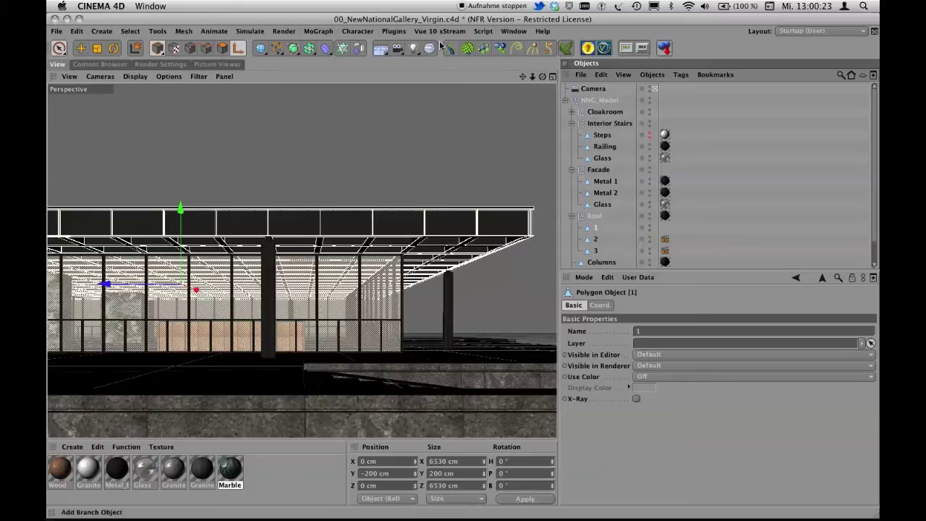
Step: Open the Plugins menu to check the installed plugin commands, then dismiss it
{"action": "left_click", "coordinate": [394, 31]}
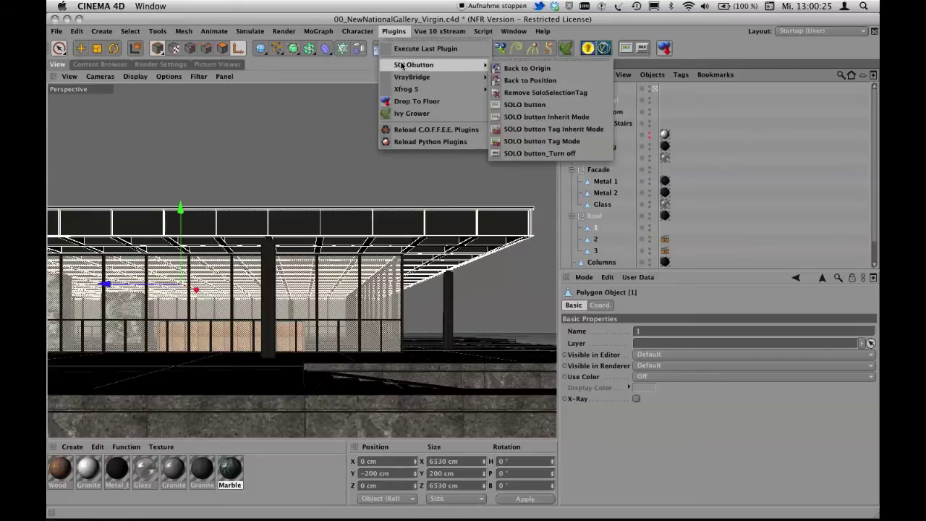
{"action": "mouse_move", "coordinate": [414, 65]}
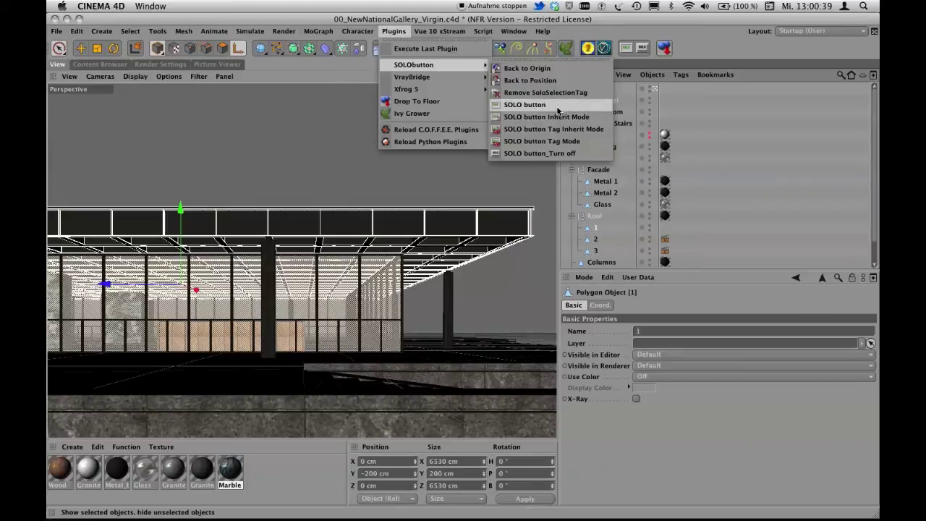
{"action": "left_click", "coordinate": [689, 103]}
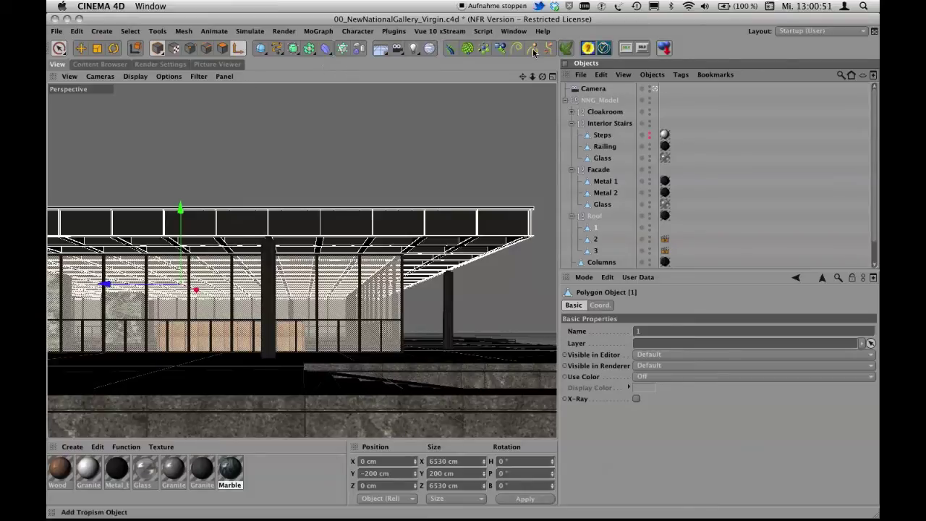
{"action": "right_click", "coordinate": [689, 50]}
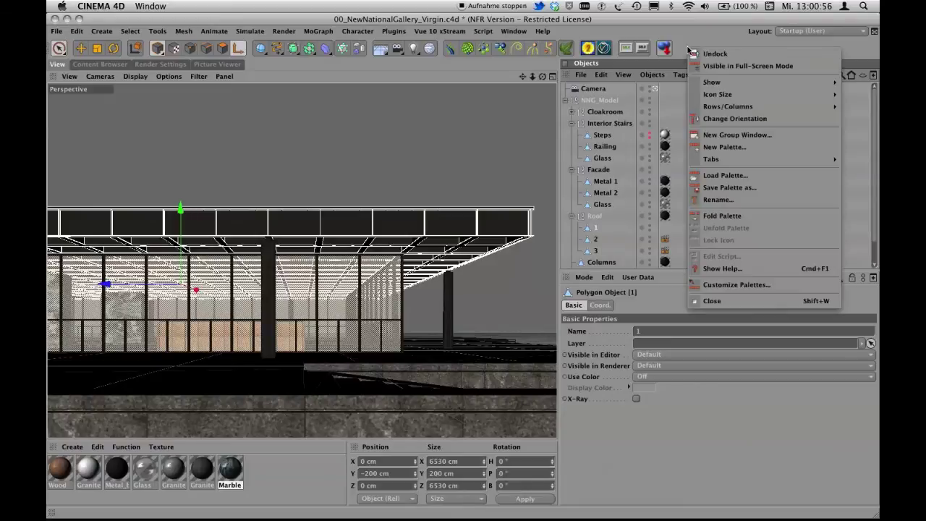
{"action": "left_click", "coordinate": [741, 286]}
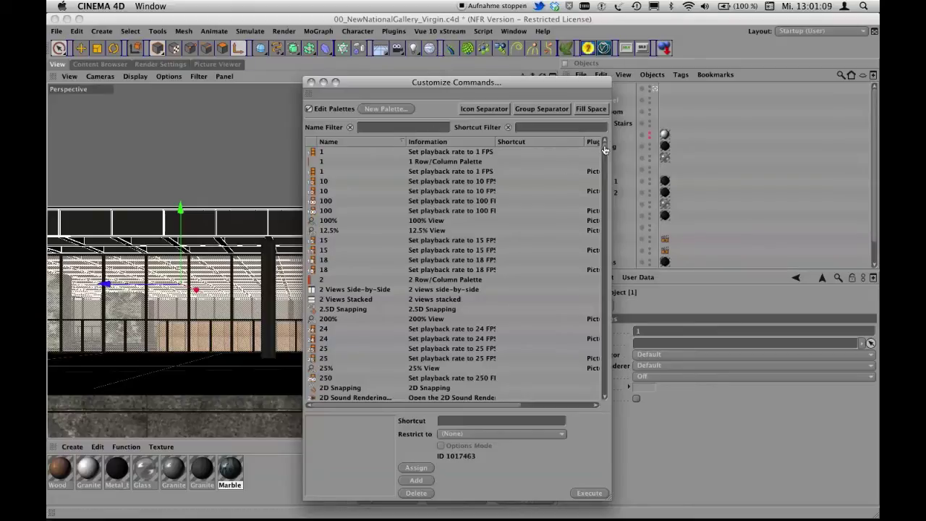
{"action": "mouse_move", "coordinate": [604, 148]}
{"action": "left_mouse_down"}
{"action": "mouse_move", "coordinate": [606, 392]}
{"action": "mouse_move", "coordinate": [608, 148]}
{"action": "left_mouse_up"}
{"action": "left_click_drag", "start_coordinate": [467, 214], "coordinate": [687, 50]}
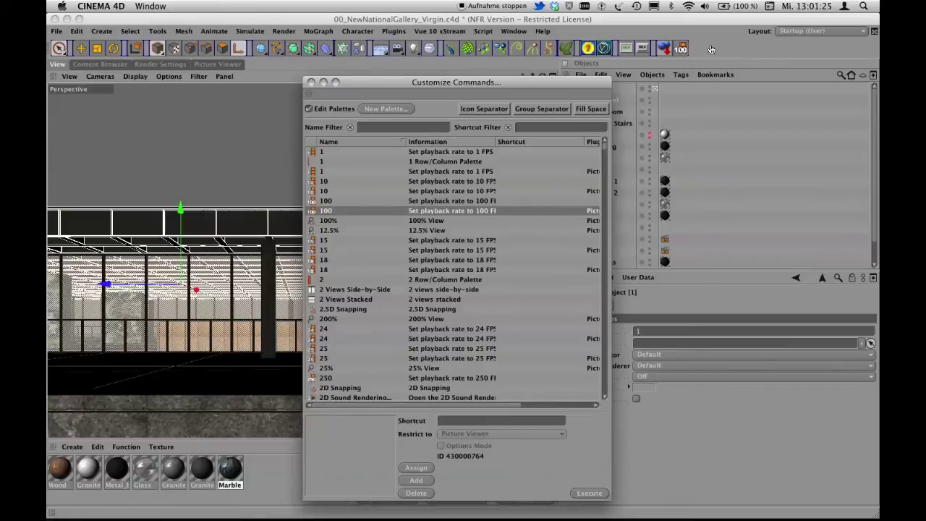
{"action": "left_click", "coordinate": [684, 49]}
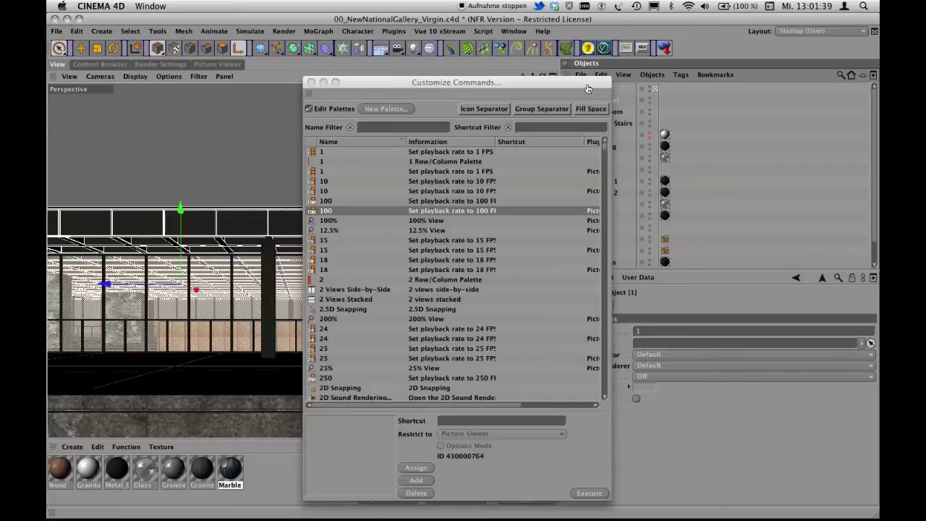
{"action": "left_click", "coordinate": [424, 129]}
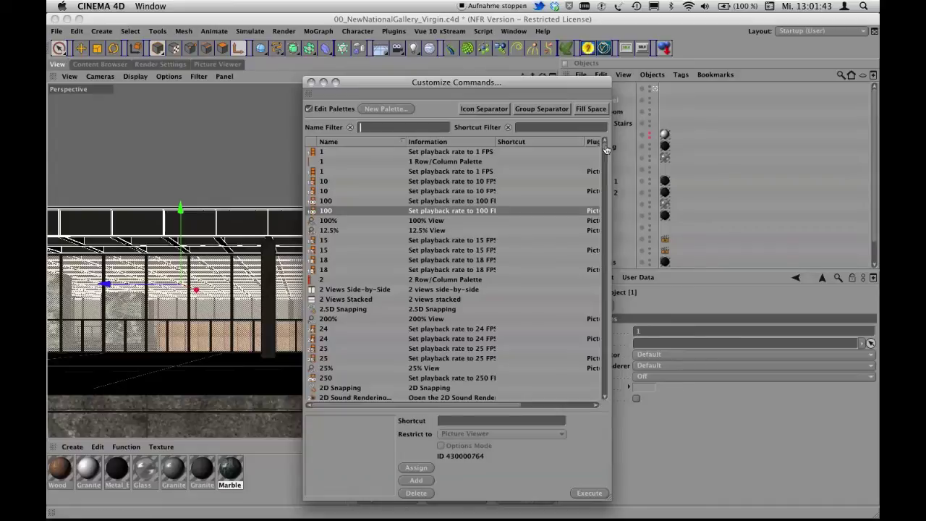
{"action": "type", "text": "sol"}
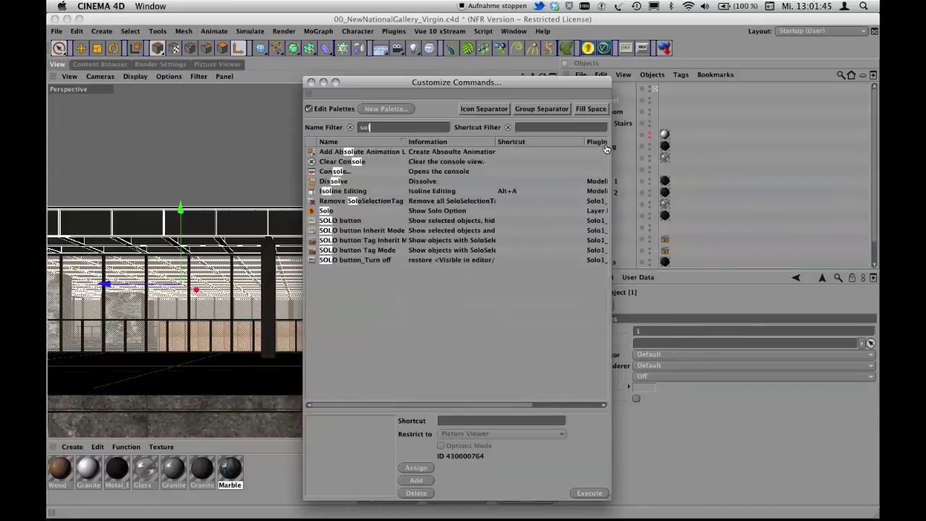
{"action": "type", "text": "o"}
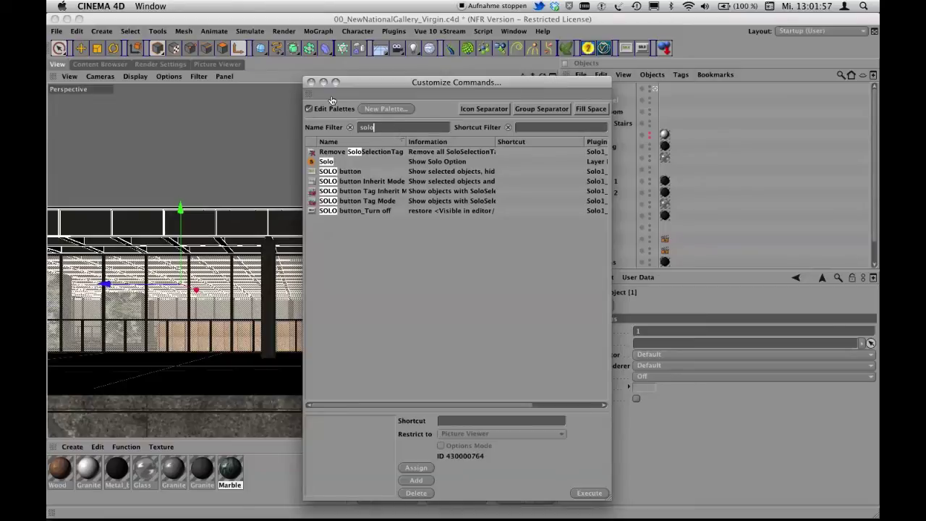
{"action": "left_click", "coordinate": [311, 82]}
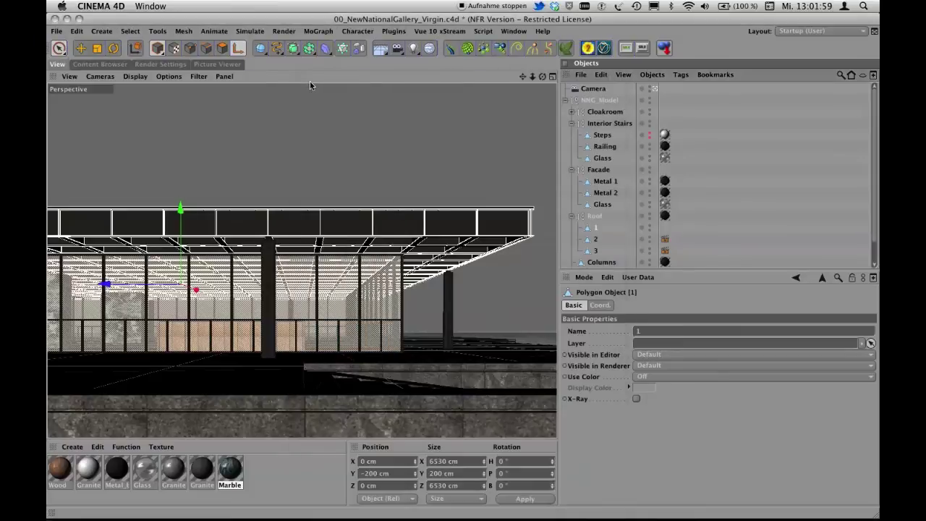
{"action": "right_click", "coordinate": [688, 50]}
{"action": "mouse_move", "coordinate": [717, 95]}
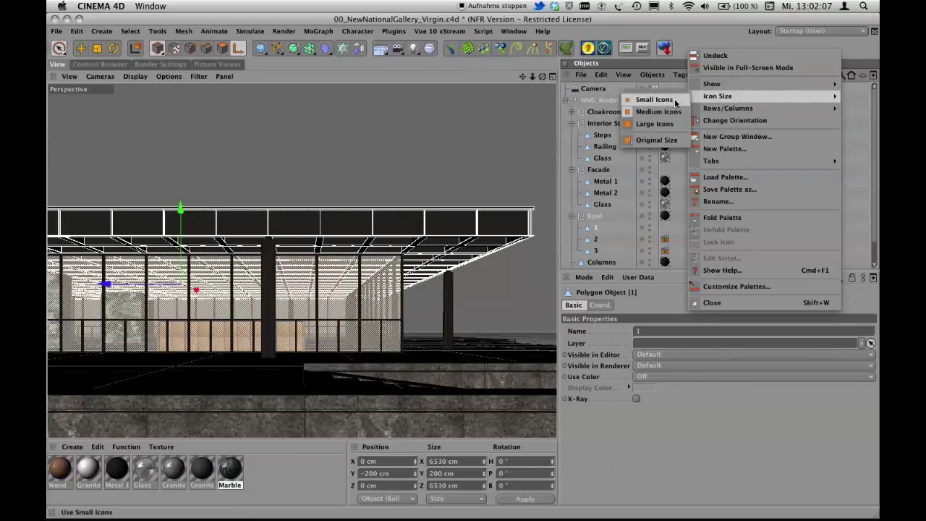
{"action": "left_click", "coordinate": [675, 101]}
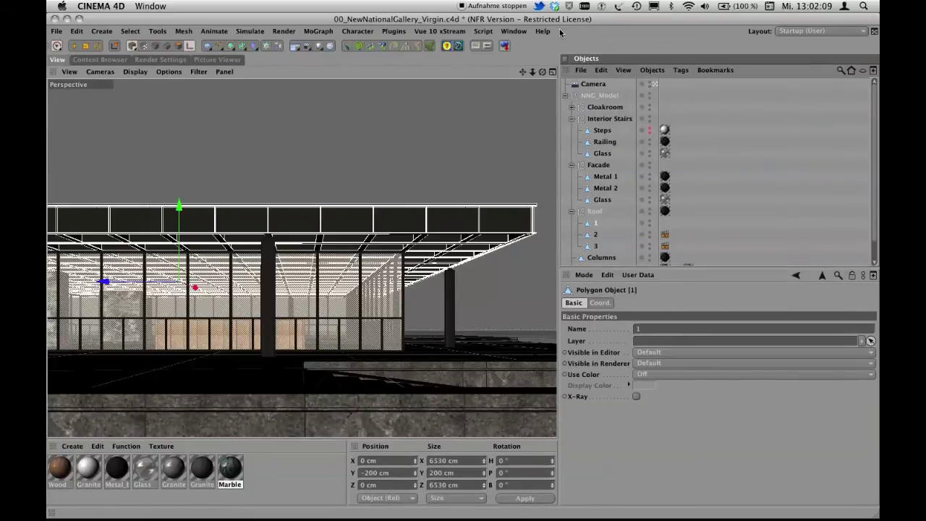
{"action": "right_click", "coordinate": [598, 47]}
{"action": "mouse_move", "coordinate": [628, 91]}
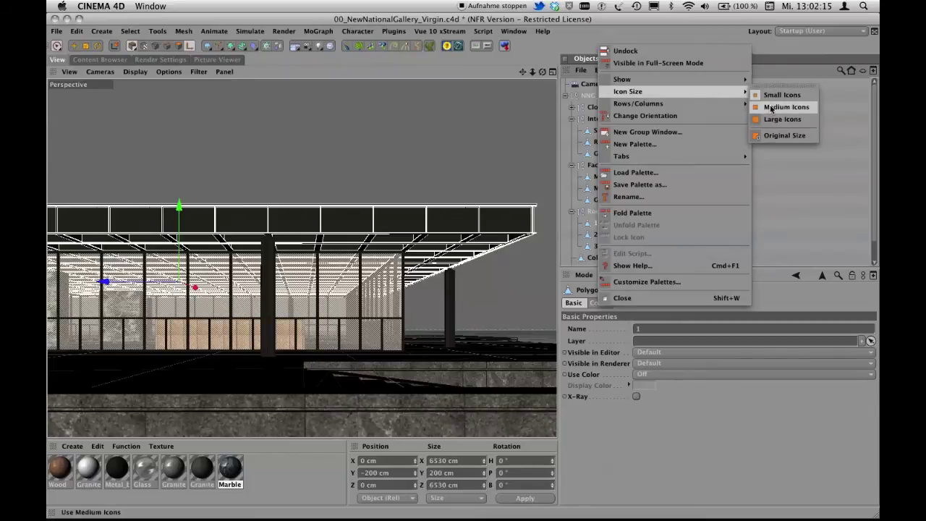
{"action": "left_click", "coordinate": [772, 109]}
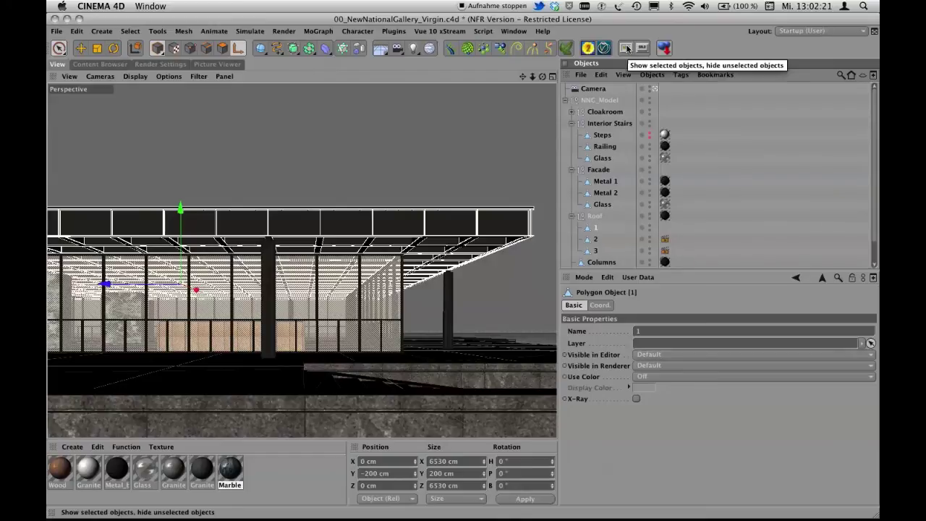
{"action": "left_click", "coordinate": [626, 48]}
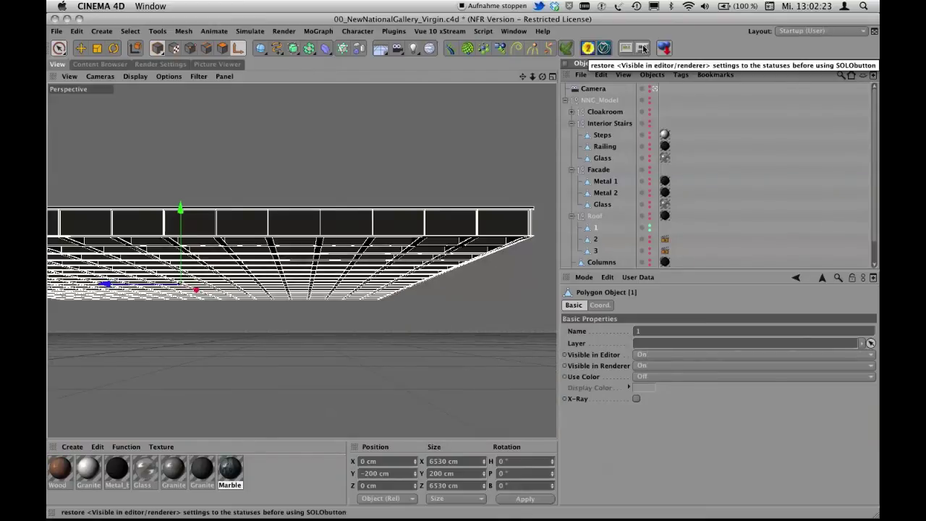
{"action": "left_click", "coordinate": [643, 48]}
{"action": "left_click", "coordinate": [623, 48]}
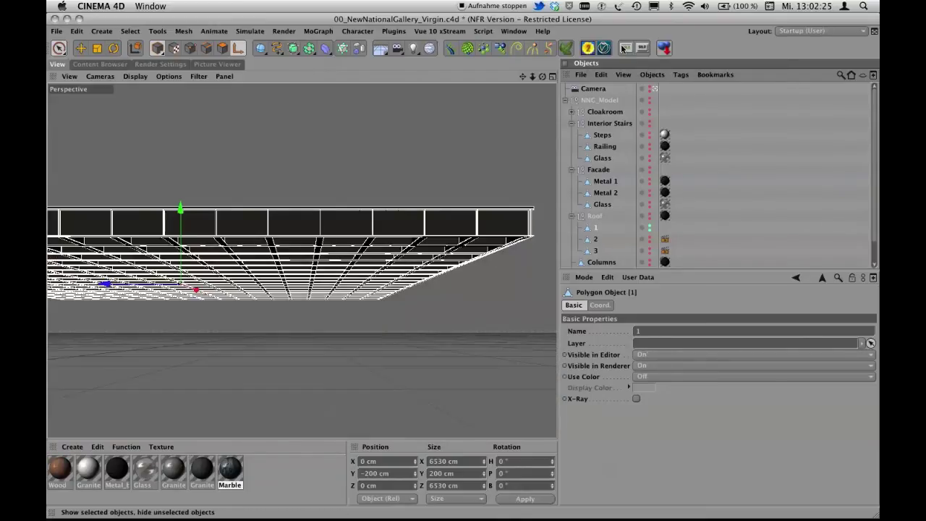
{"action": "left_click", "coordinate": [643, 48]}
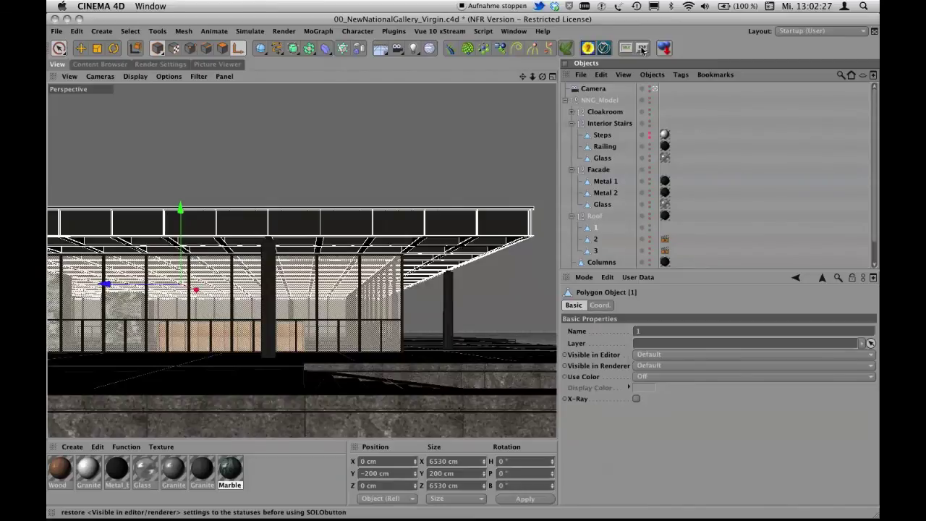